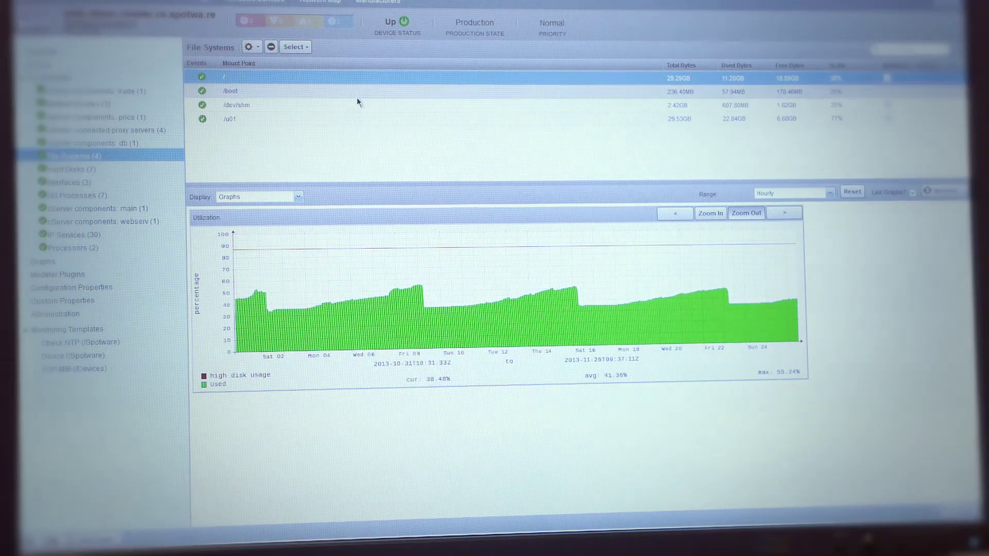
scroll(602, 308, "up", 3)
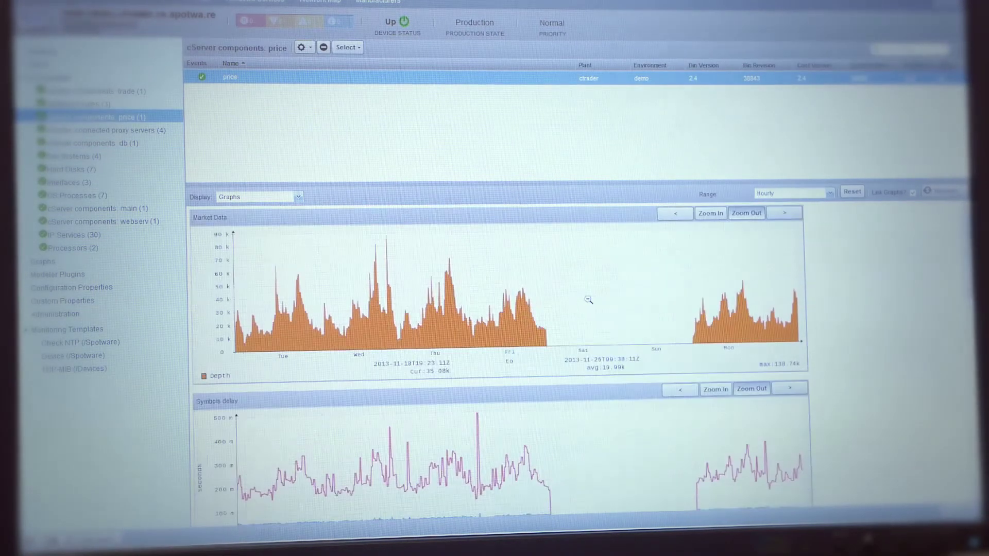